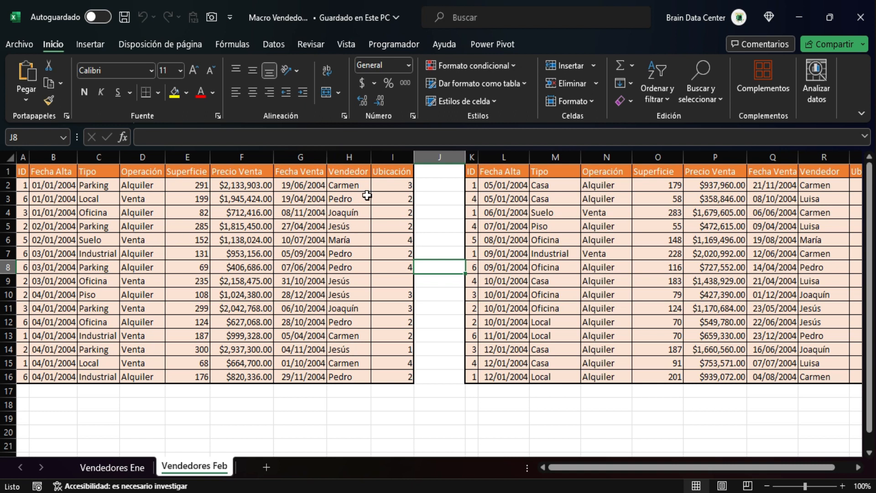
- Place a form-control button in the empty rows below the first table without assigning a macro
click(386, 45)
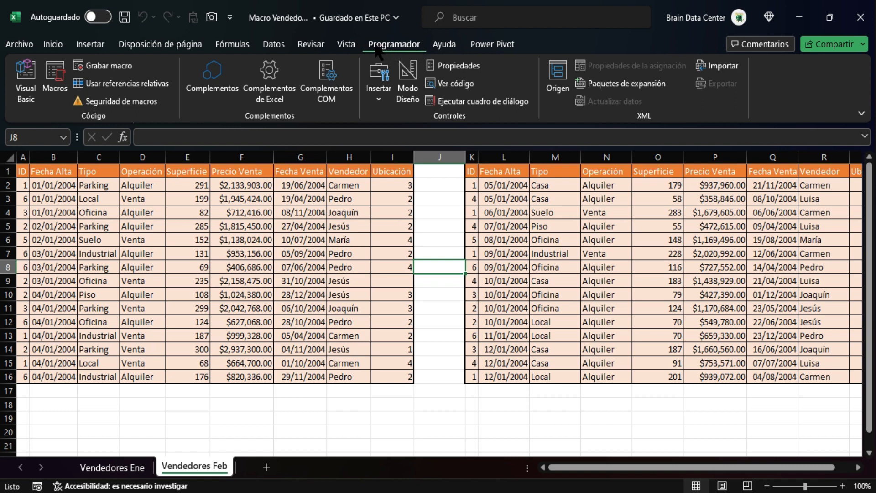
click(380, 103)
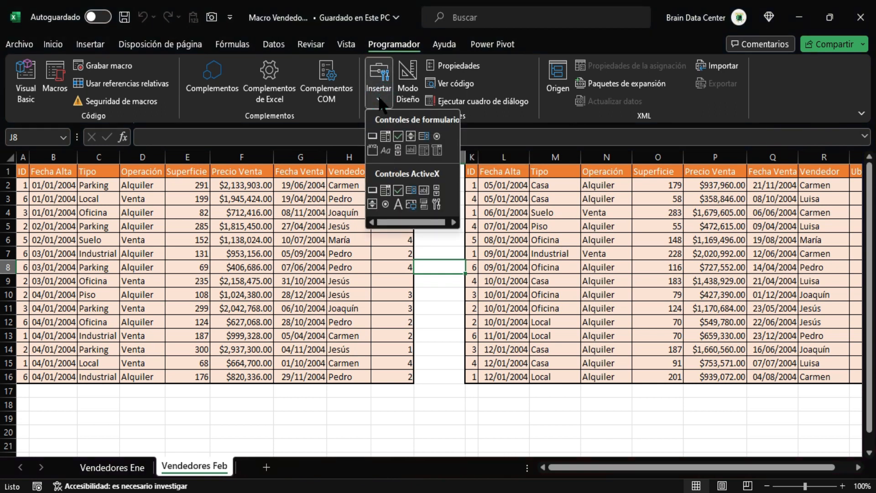
click(353, 121)
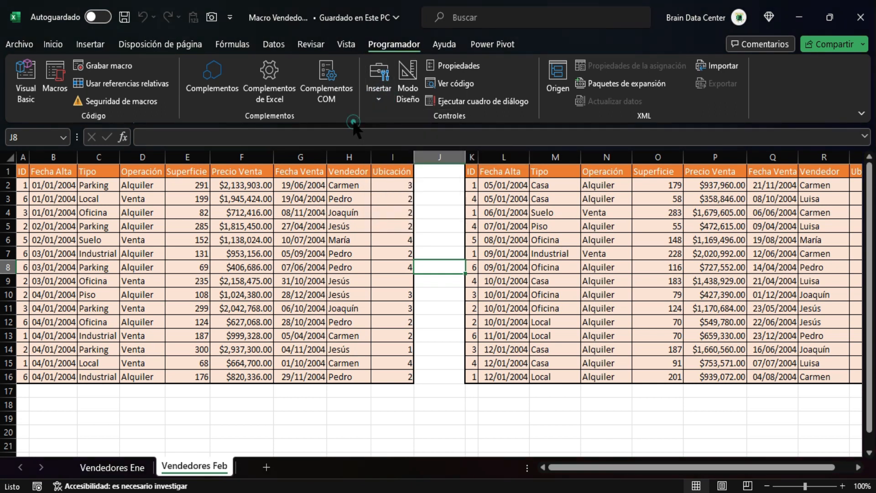
click(386, 98)
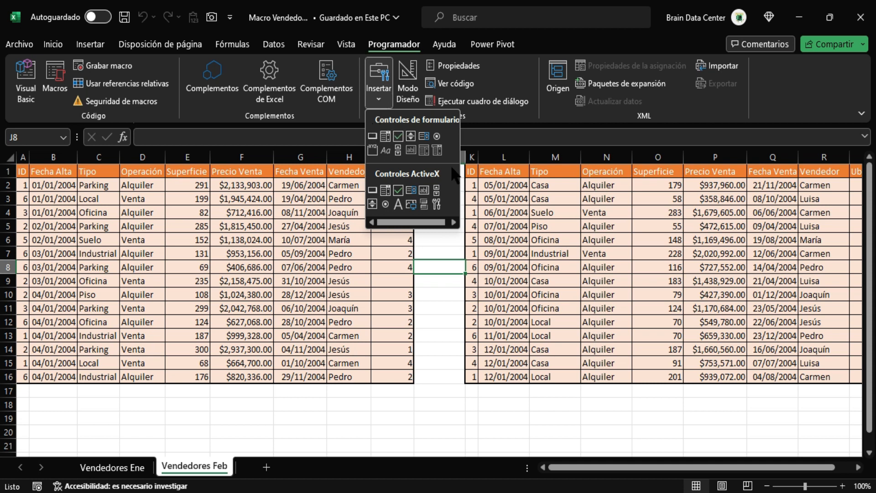
click(372, 137)
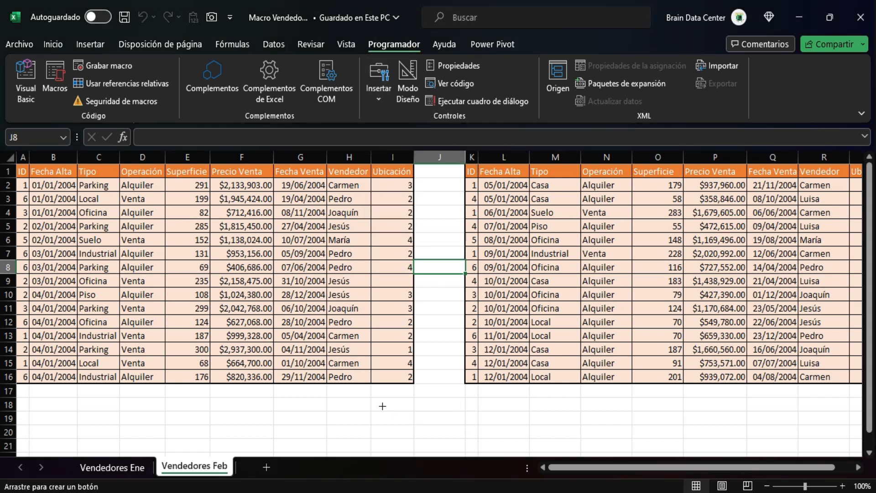
click(330, 398)
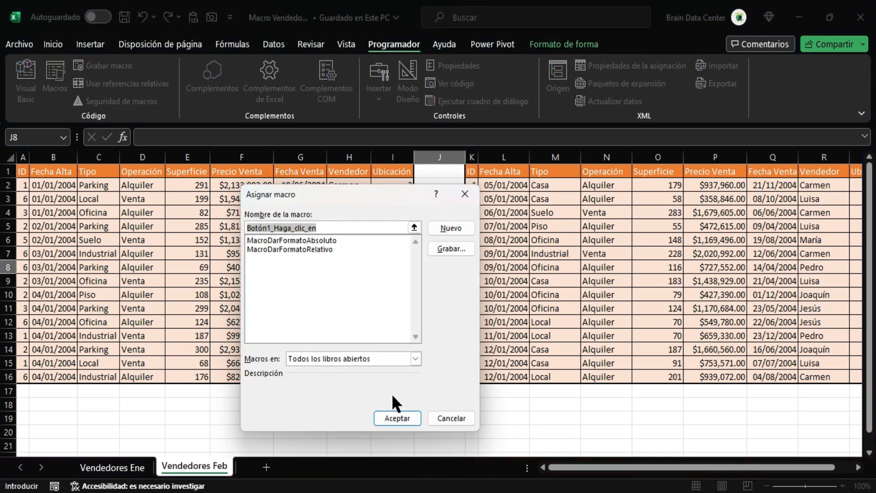
click(452, 419)
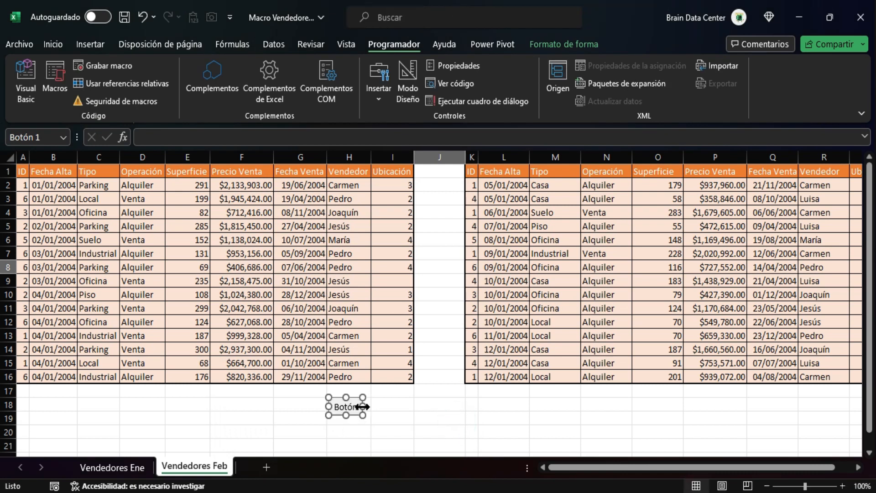
- Enlarge the trial button below the first table and delete it
drag(363, 416, 402, 425)
click(381, 411)
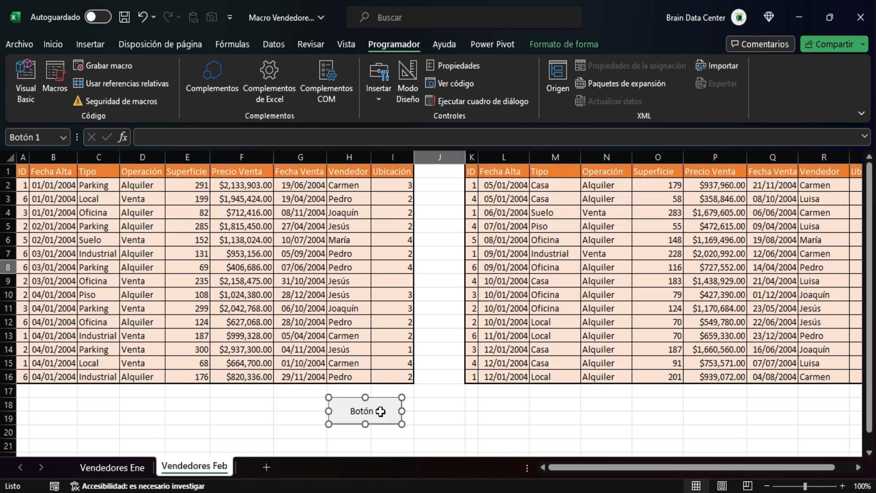
key(Delete)
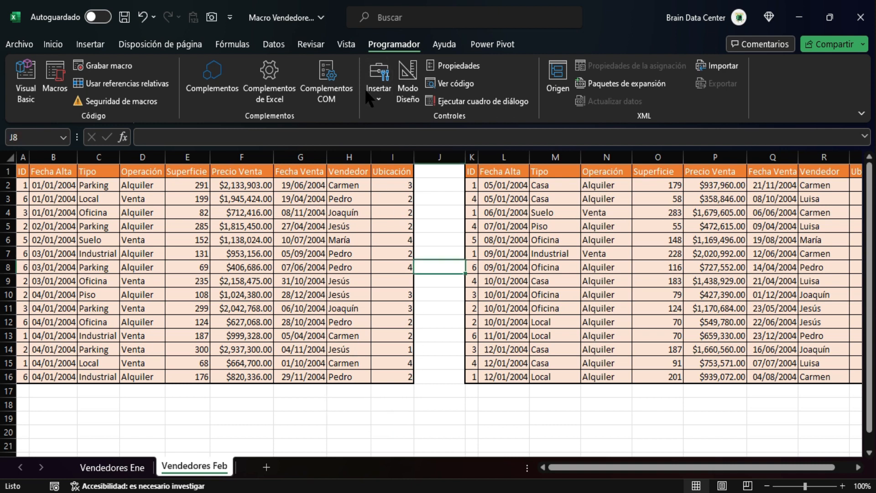
- Draw a form-control button across H18:I19 below the first table and assign MacroDarFormatoAbsoluto to it
click(379, 98)
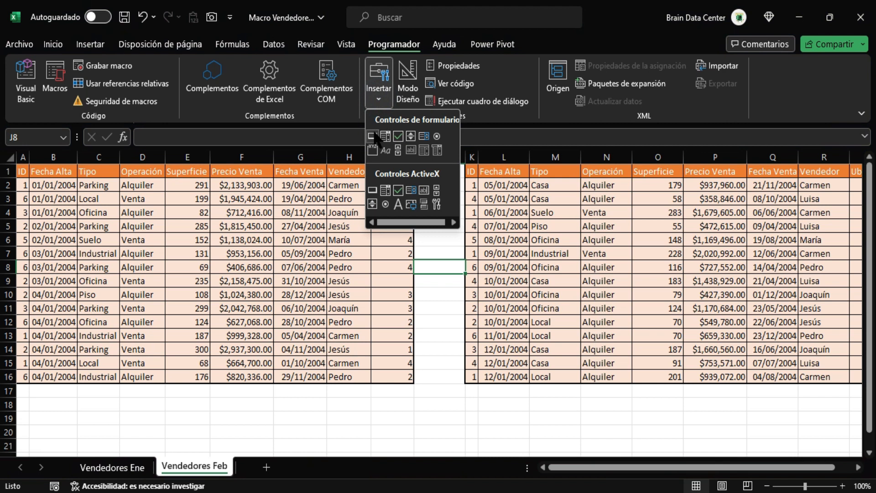
click(373, 135)
drag(329, 397, 412, 422)
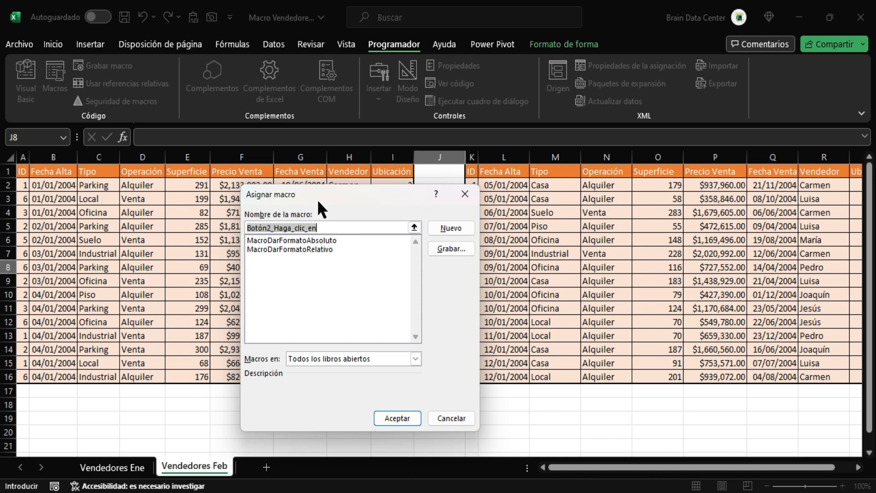
click(325, 240)
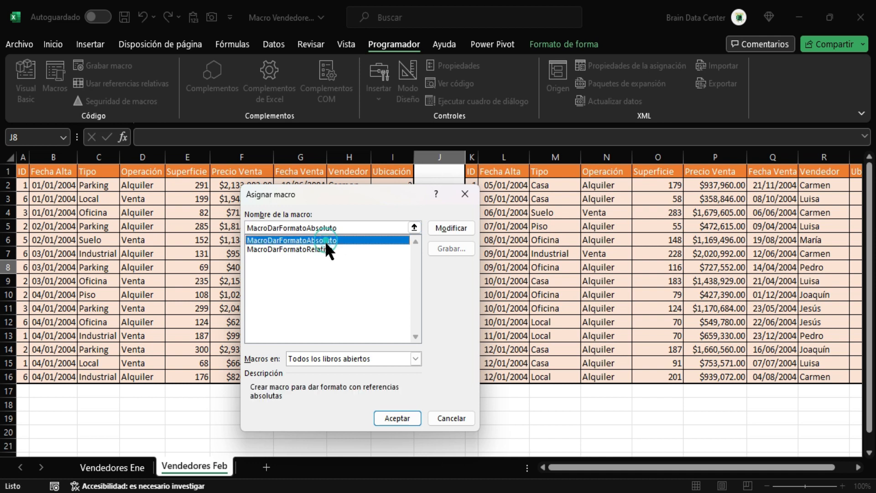
click(395, 417)
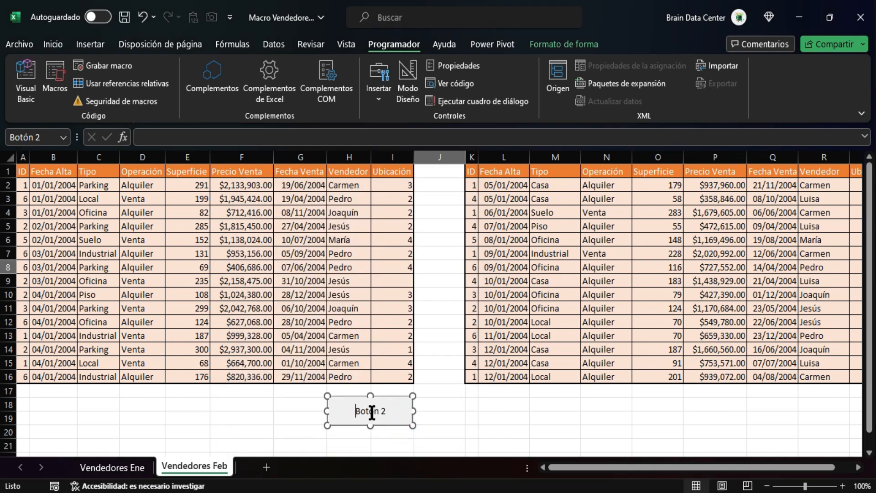
- Change the label of the button below the first table to "Dar formato absoluto"
key(ctrl+a)
key(BackSpace)
text(Dar formato ab)
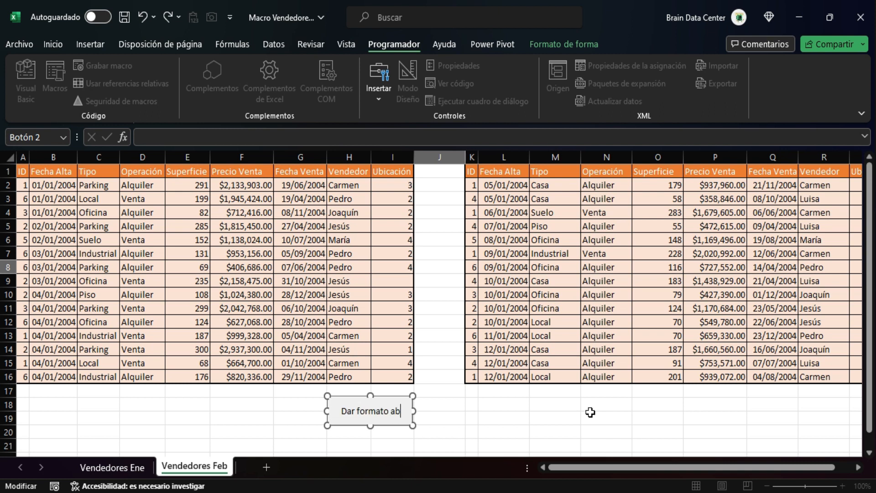
text(soluto)
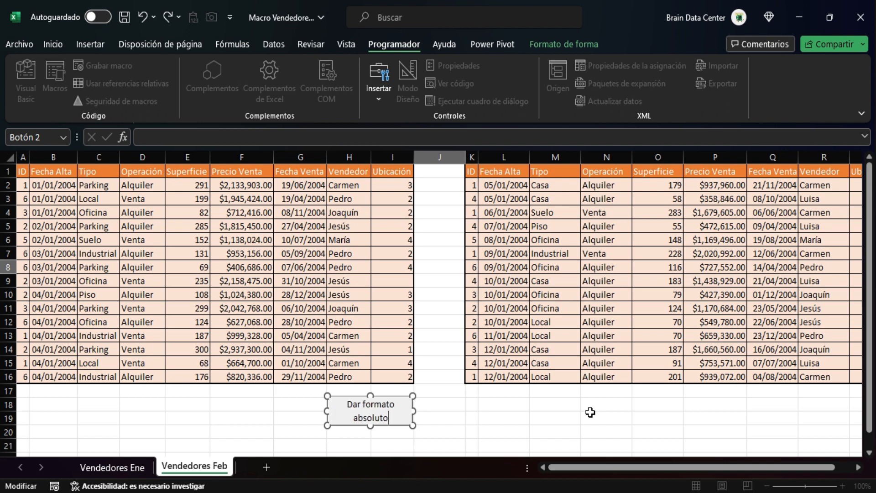
click(590, 412)
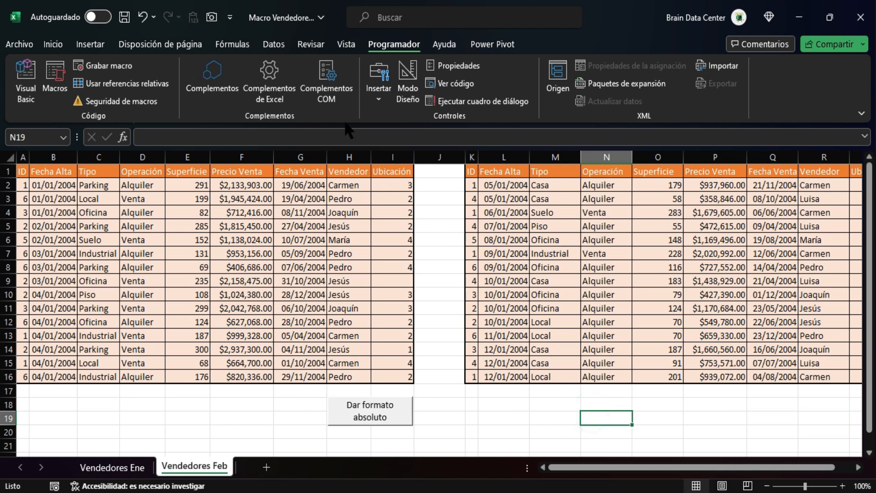
- Draw a second form-control button around M18:N19 below the second table and assign MacroDarFormatoRelativo to it
click(380, 93)
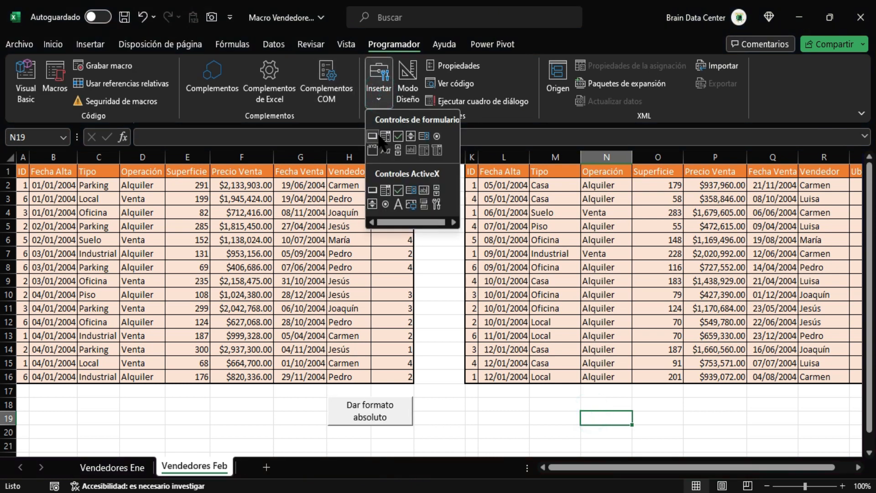
click(372, 136)
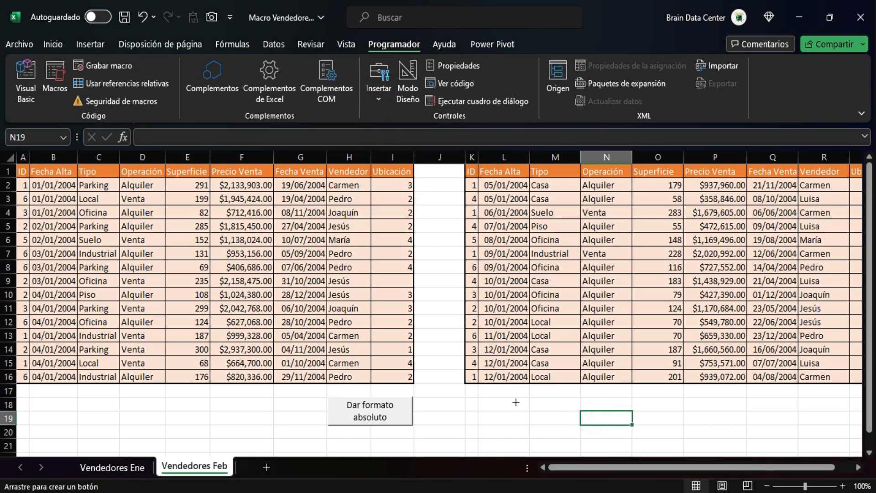
drag(528, 397, 595, 424)
double_click(324, 247)
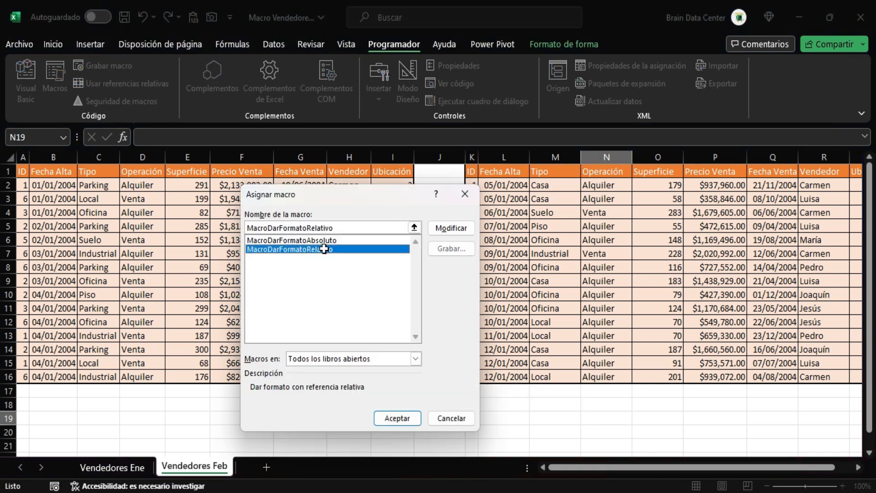
- Change the label of the button below the second table to "Dar Formato relativo"
click(577, 414)
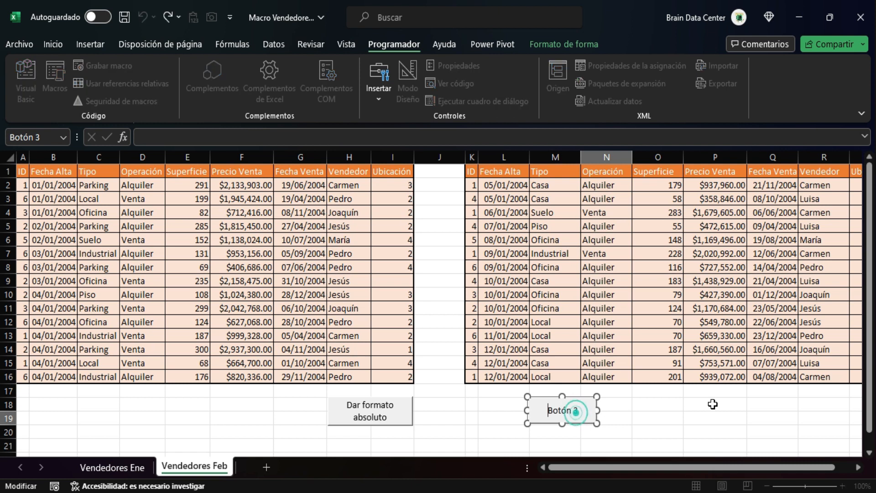
key(ctrl+a)
text(Dar)
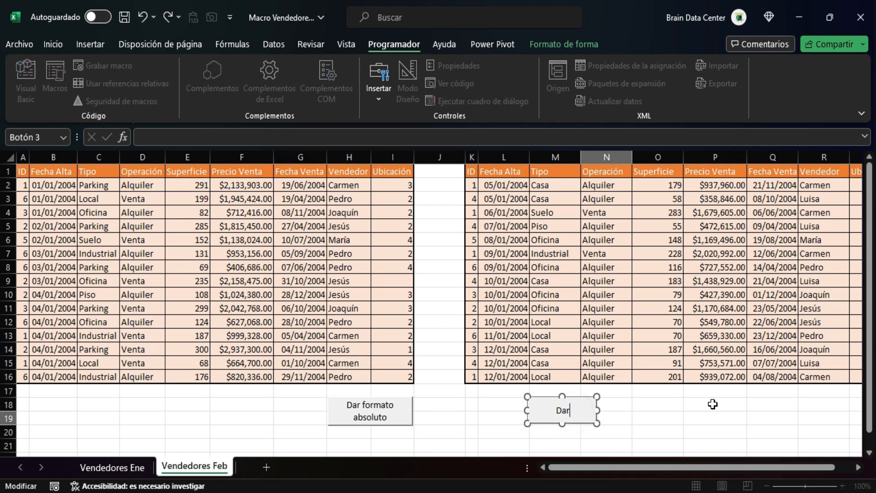
text( Formato rela)
text(tiv)
text(o)
click(713, 404)
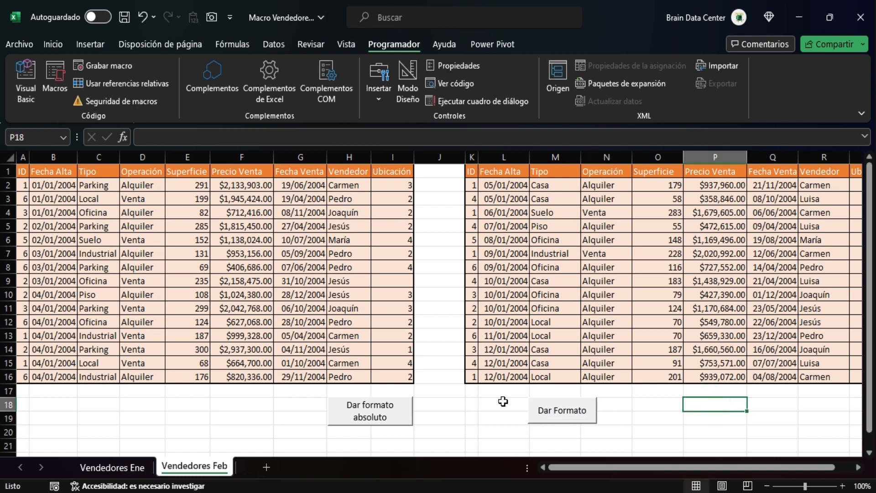
click(489, 405)
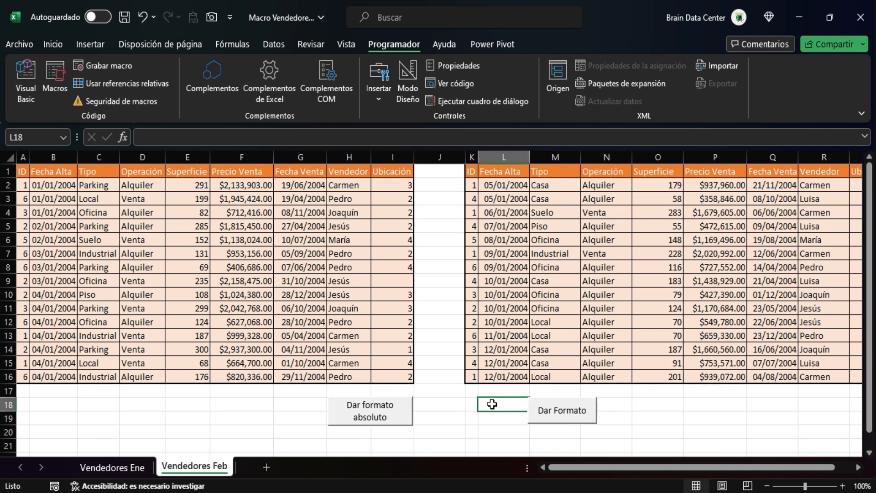
- Run the absolute format button with A1 selected, and check the Vendedores Ene sheet before returning to Vendedores Feb
click(25, 169)
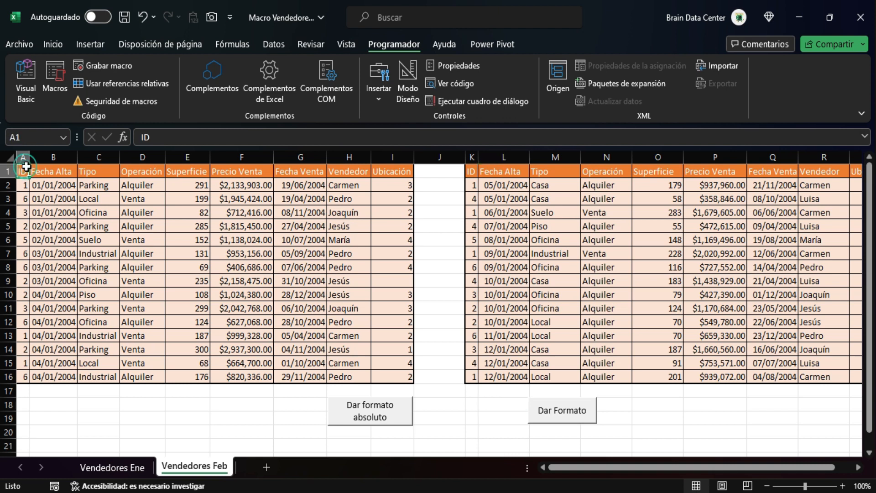
click(371, 419)
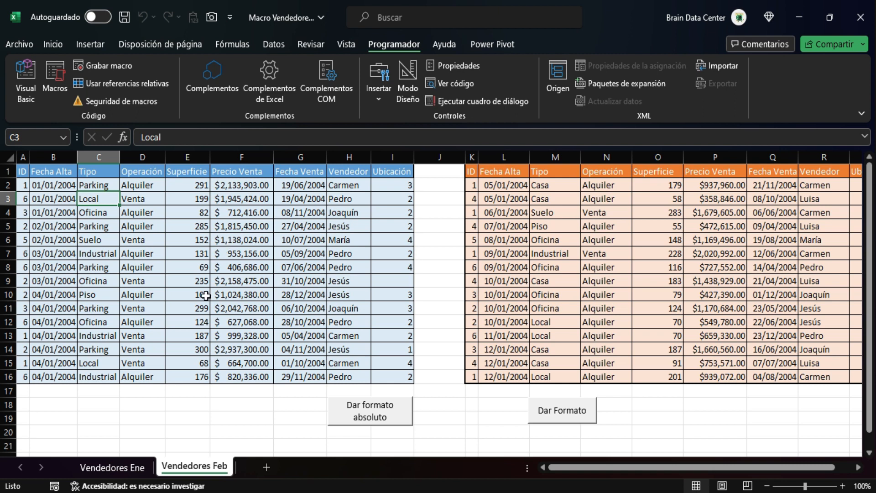
click(125, 473)
click(194, 468)
- Run the relative format button with A1 selected, and run the absolute format button with F1 selected
click(27, 171)
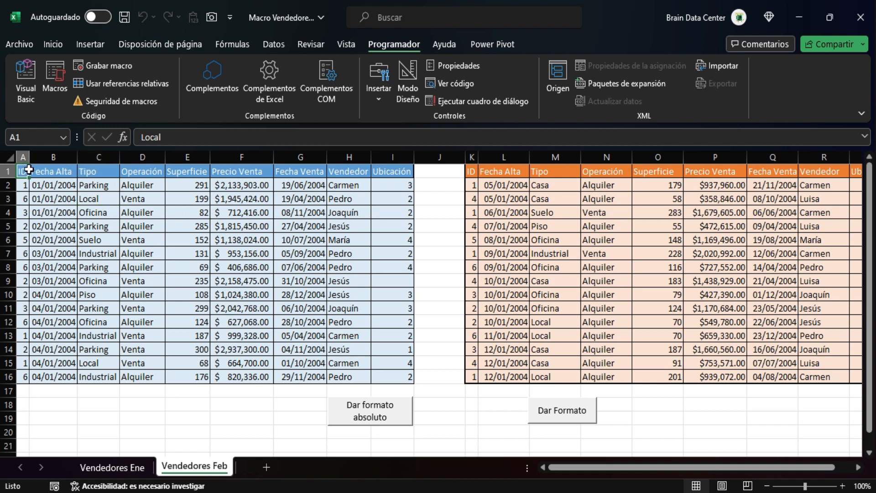
click(565, 413)
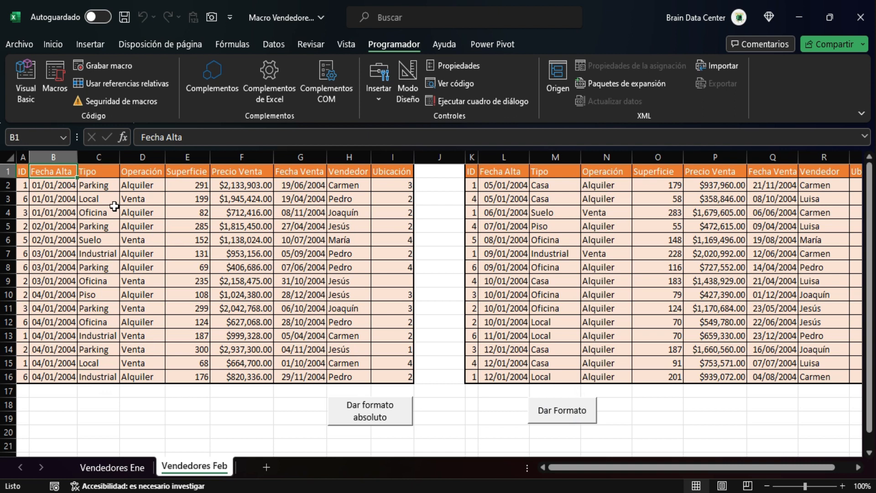
click(236, 199)
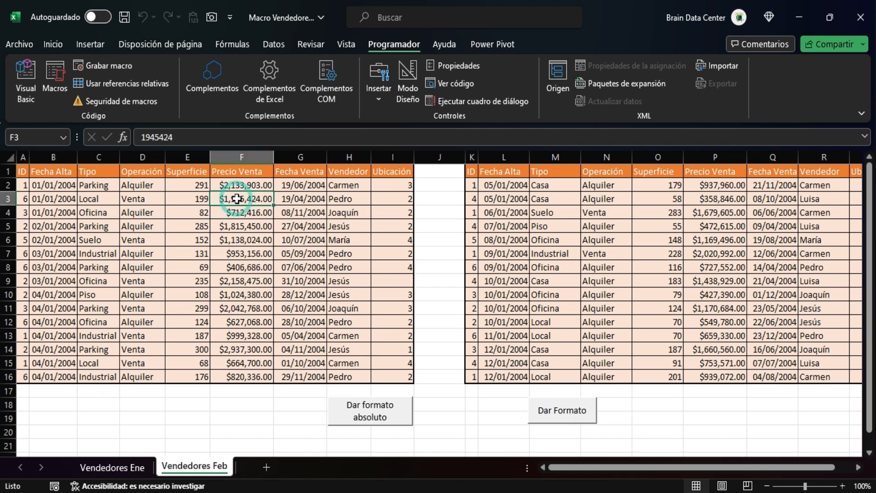
click(218, 172)
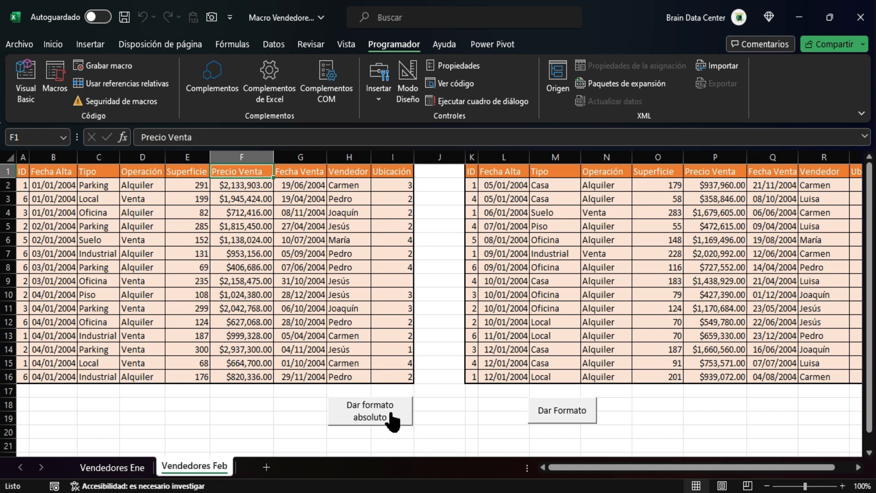
click(359, 408)
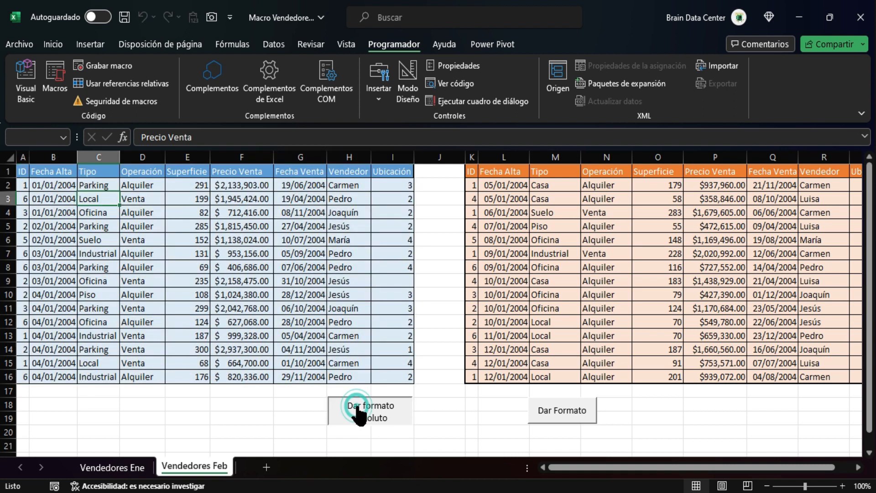
- Run the relative format button from C3, and reapply the absolute format to the first table with its button
click(545, 413)
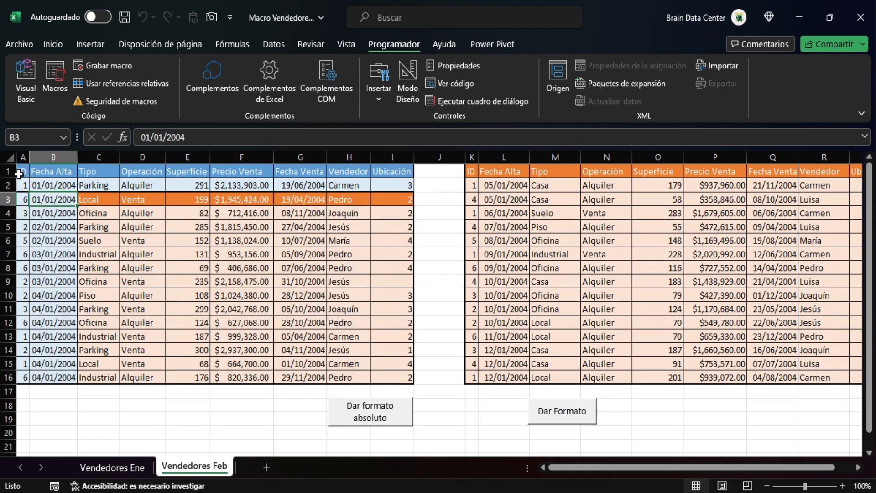
click(94, 197)
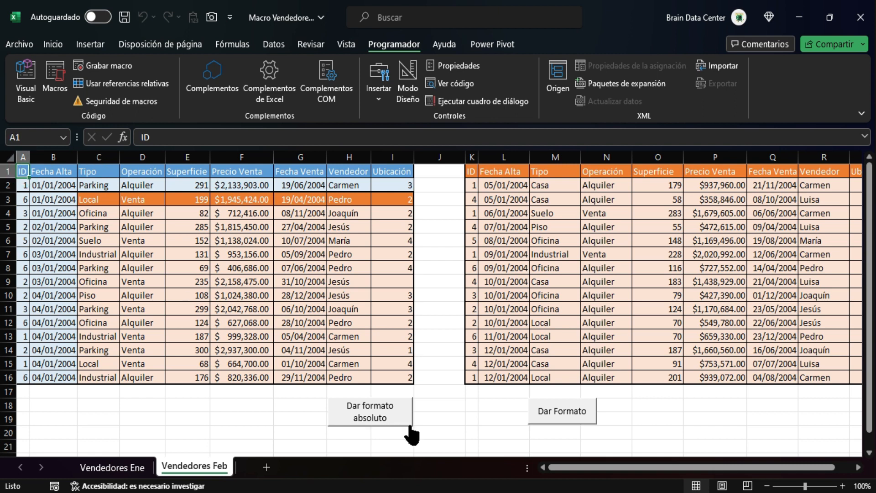
click(438, 414)
click(400, 409)
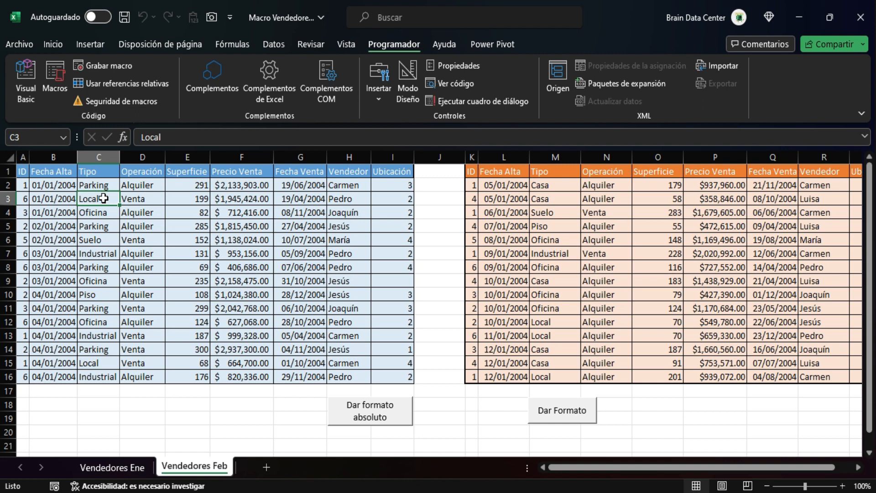
- Repeat the relative format macro from C3, and run the absolute format button with G11 selected
click(564, 416)
click(316, 309)
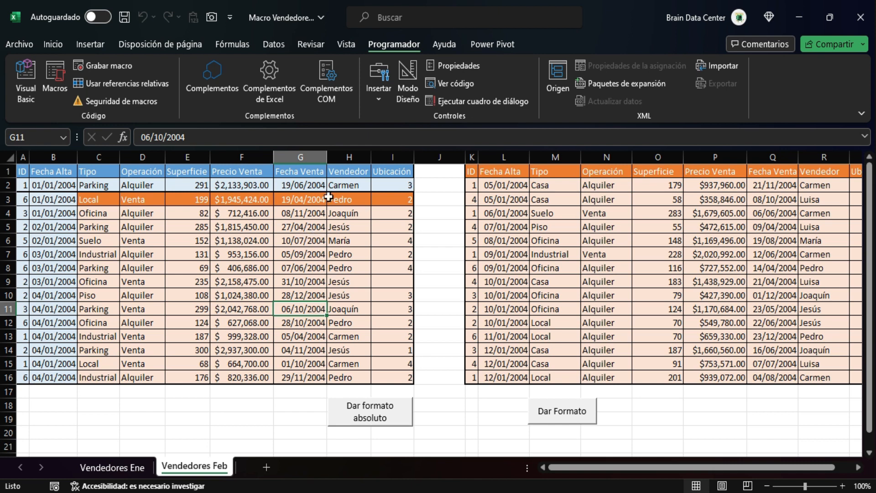
click(369, 413)
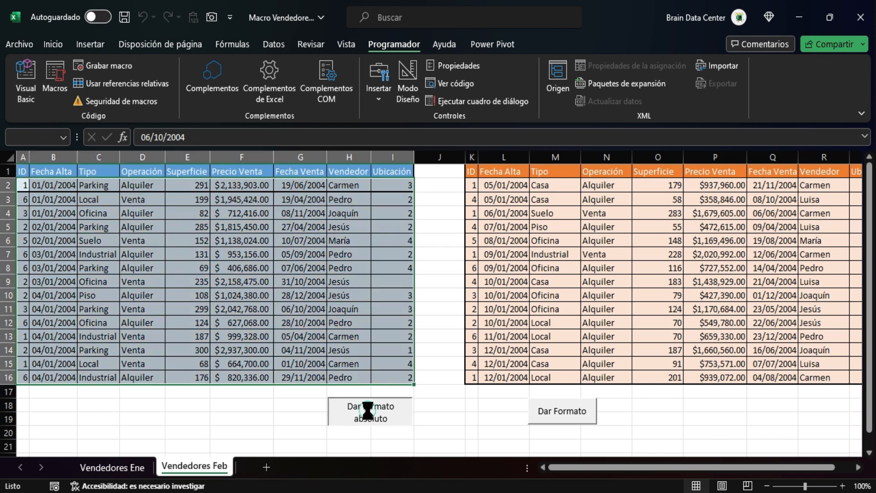
click(443, 310)
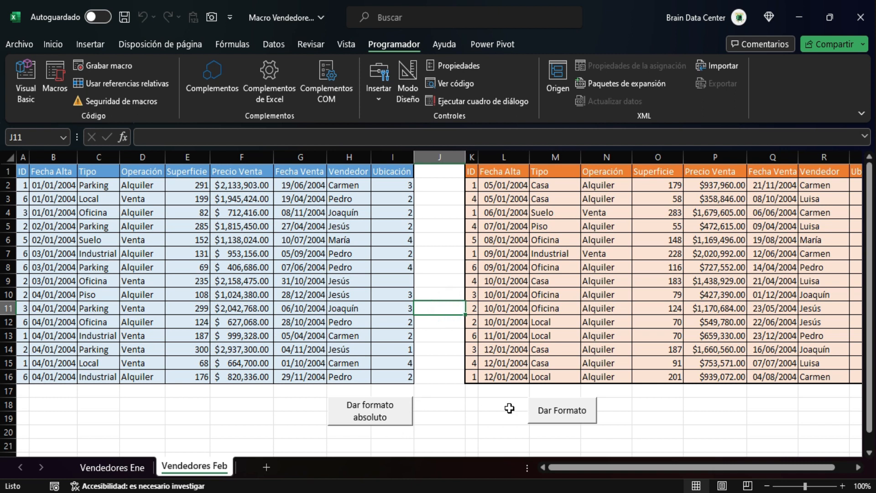
click(380, 98)
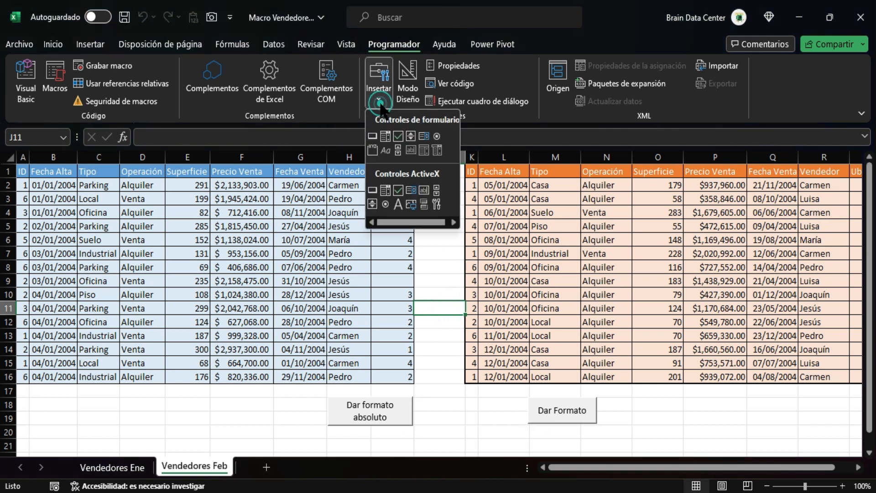
click(398, 144)
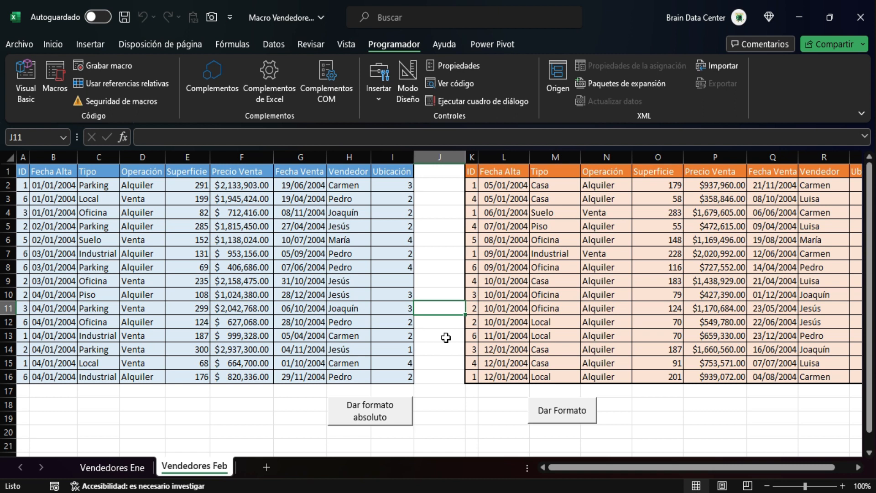
- Apply the relative format to the first table by running its button with A1 selected
click(24, 172)
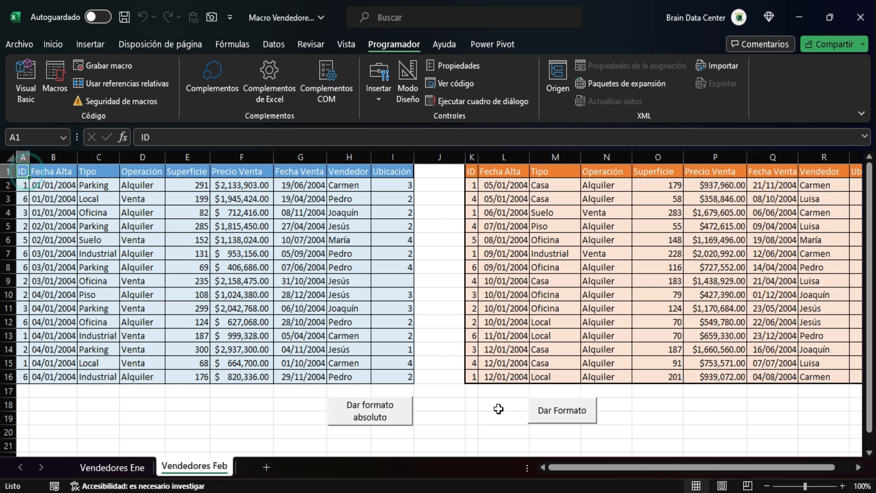
click(565, 413)
click(458, 295)
click(457, 294)
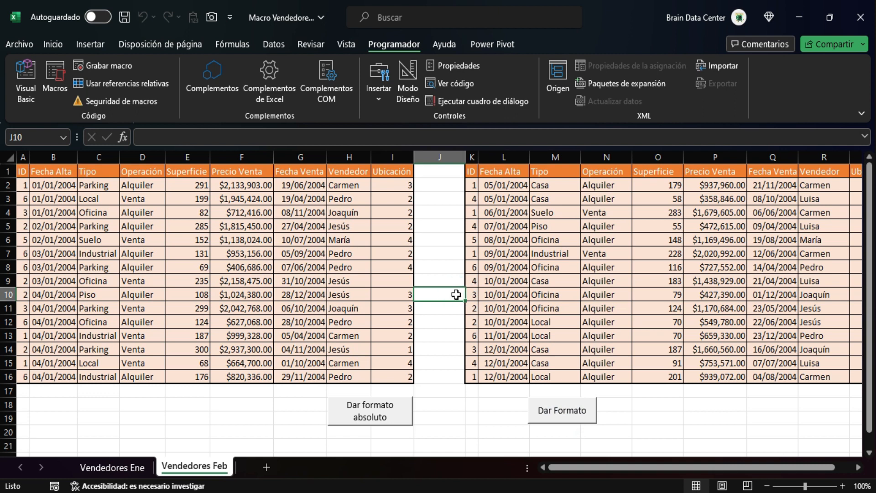